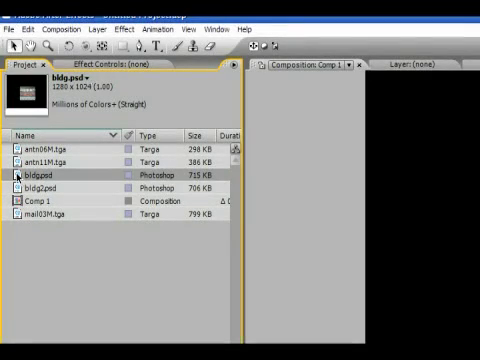
- Add the bldg.psd building image to Comp 1 as a layer, then undo the addition
drag(18, 176, 20, 185)
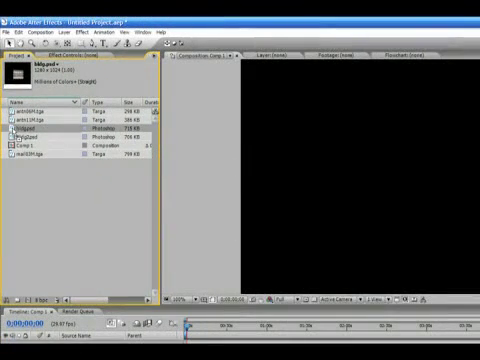
drag(14, 133, 400, 178)
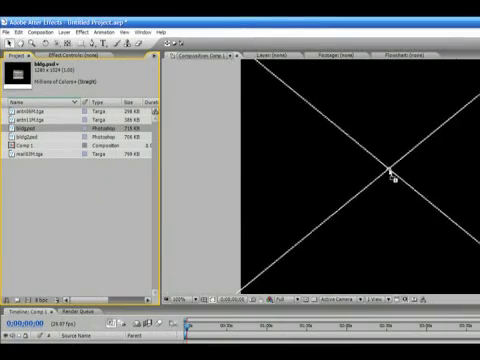
drag(400, 178, 403, 173)
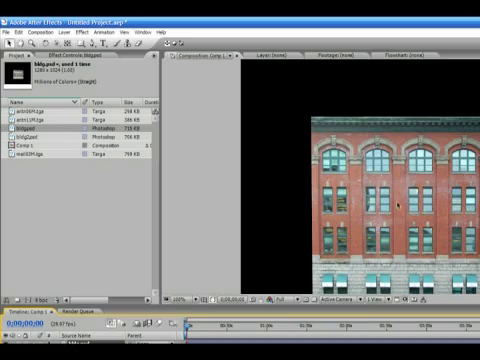
click(401, 199)
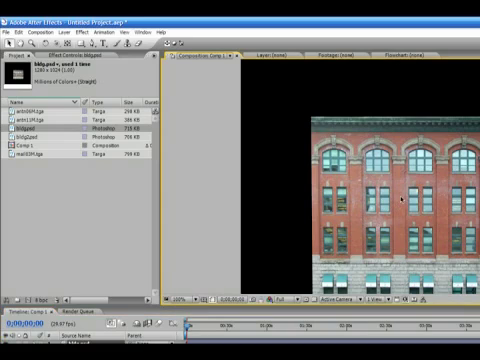
key(ctrl+z)
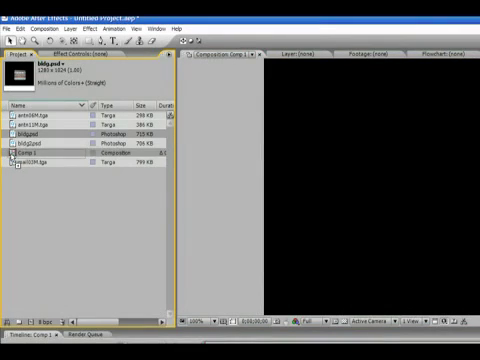
- Drag the bldg.psd footage in the Project panel, leaving Comp 1 empty
drag(17, 162, 34, 153)
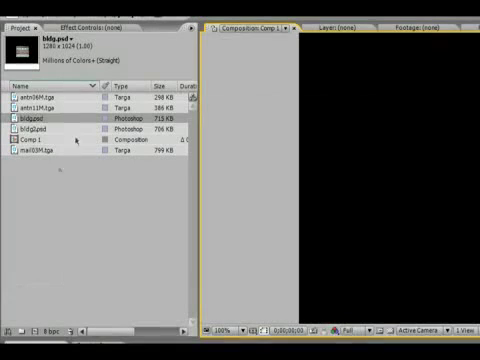
- Place the bldg.psd building image into Comp 1 from the Project panel
drag(15, 118, 295, 185)
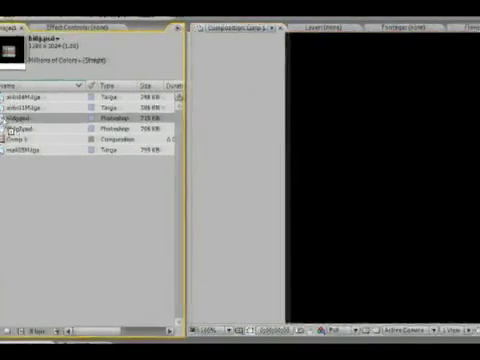